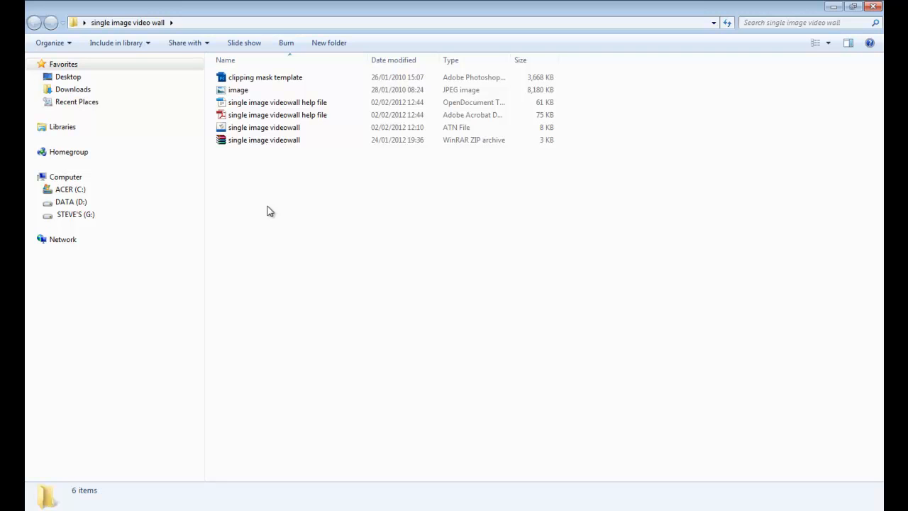
# Load the single image videowall action file into Photoshop, show the Actions panel and expand the single image videowall set.
pyautogui.doubleClick(221, 129)
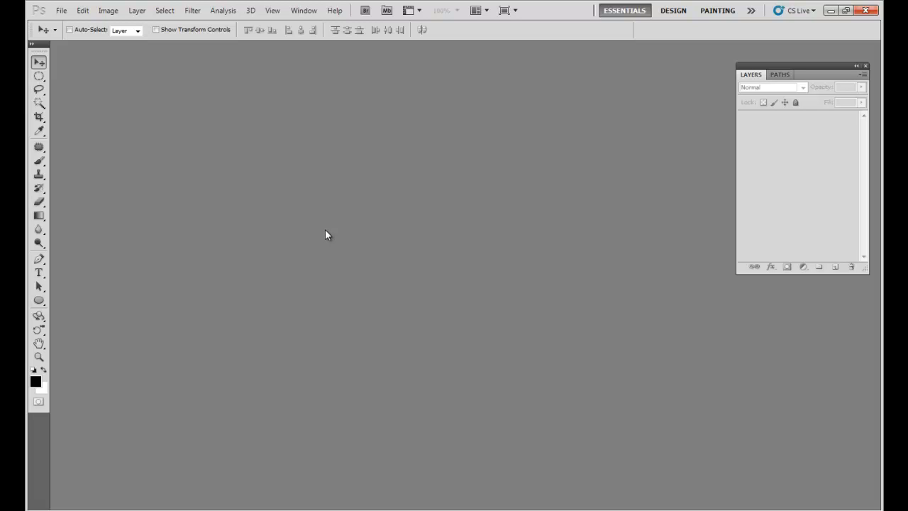
pyautogui.click(309, 15)
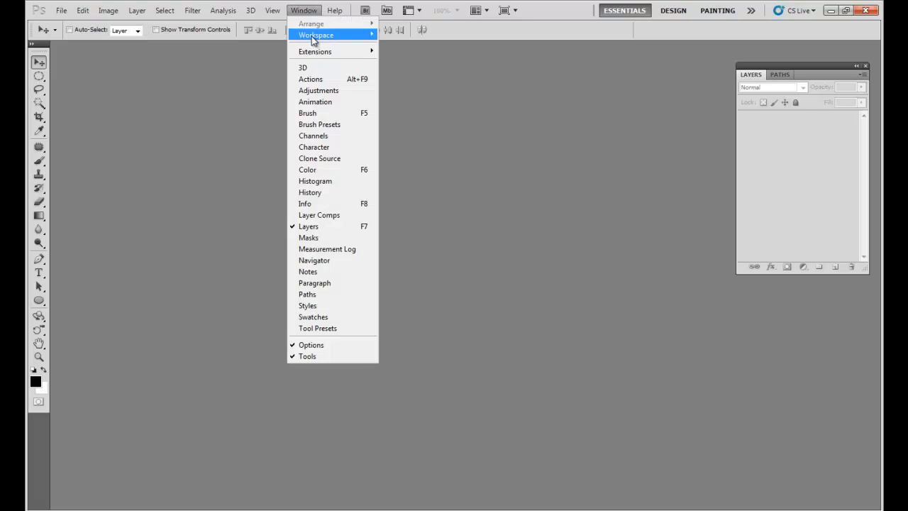
pyautogui.click(315, 79)
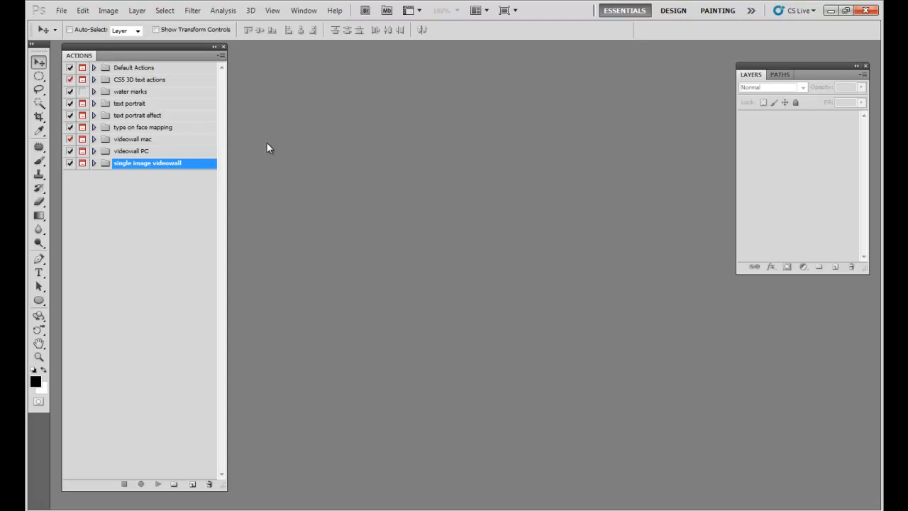
pyautogui.click(93, 164)
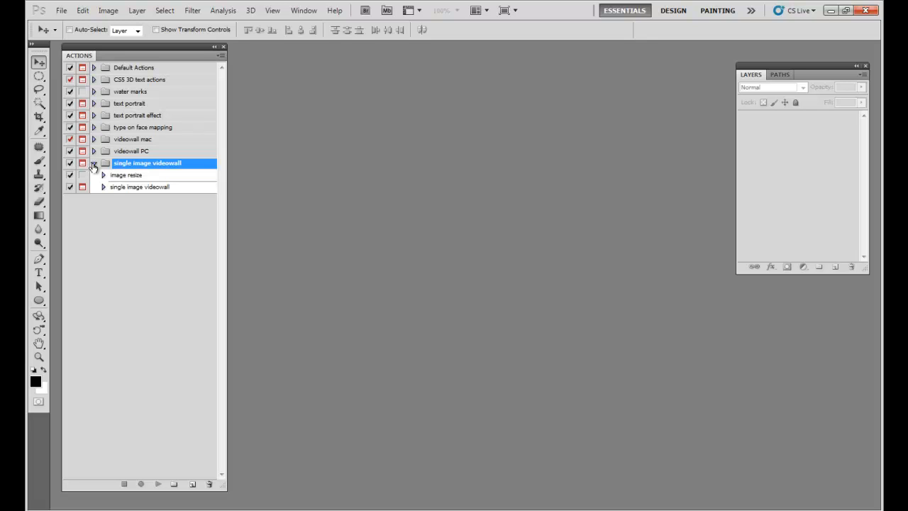
# Select the single image videowall action and expand it to examine its recorded commands.
pyautogui.click(167, 178)
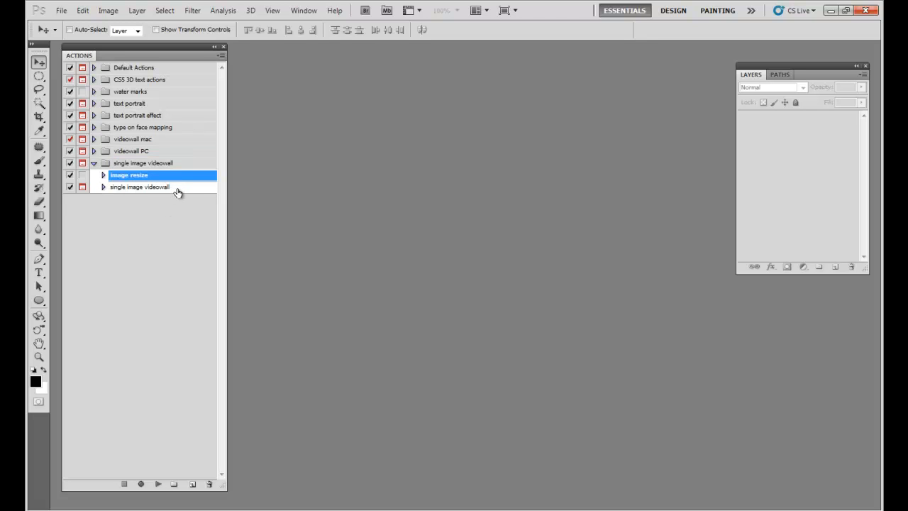
pyautogui.click(178, 188)
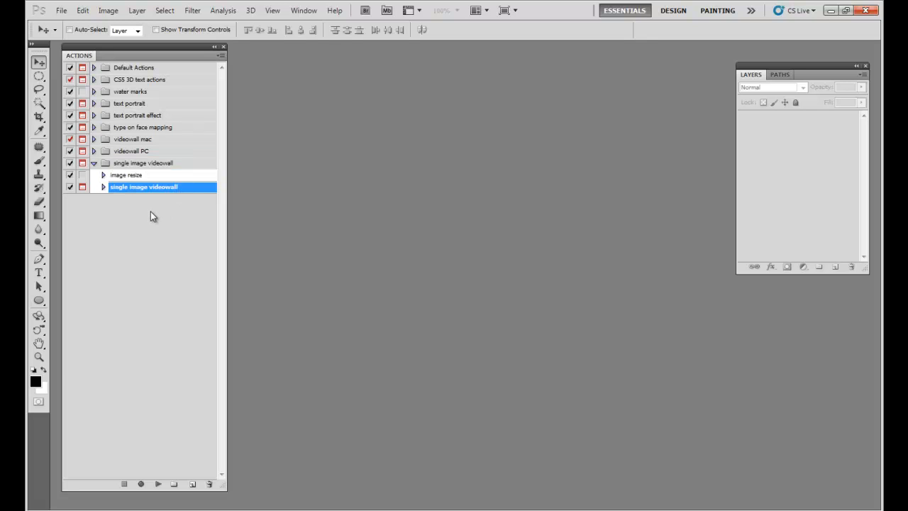
pyautogui.click(158, 178)
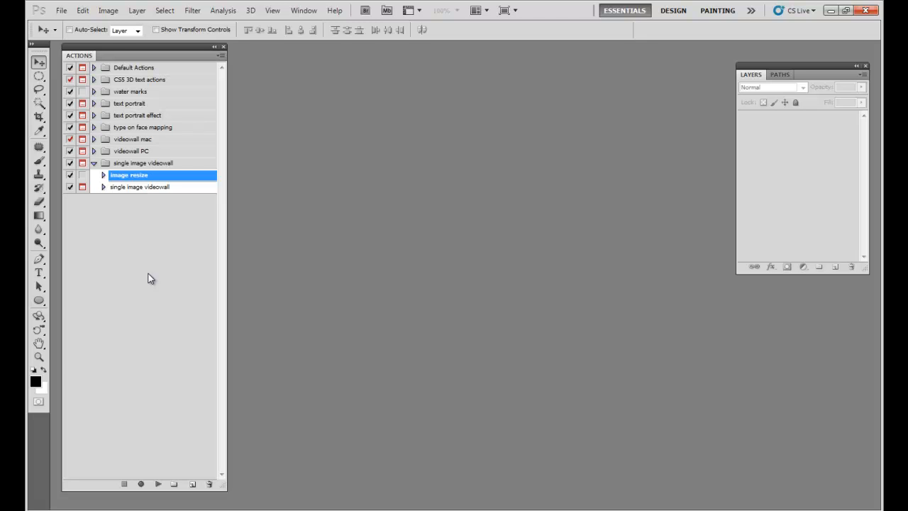
pyautogui.click(176, 190)
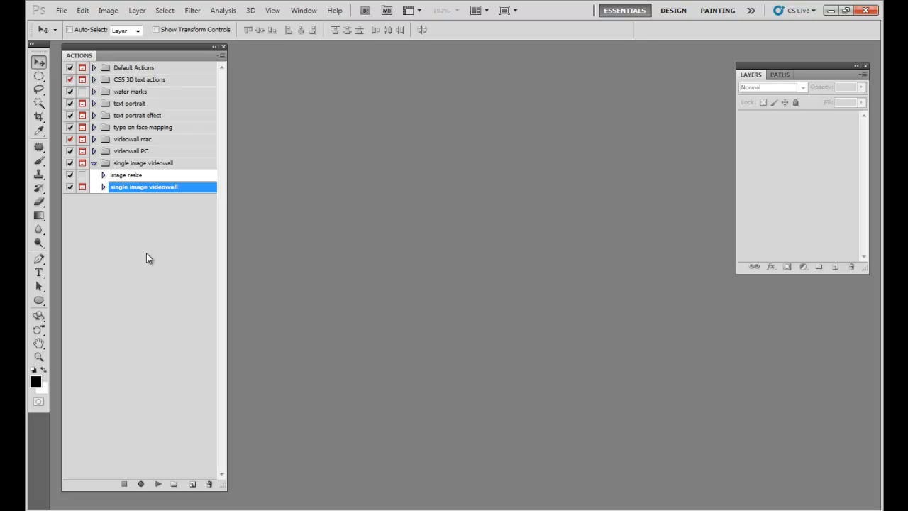
pyautogui.click(103, 187)
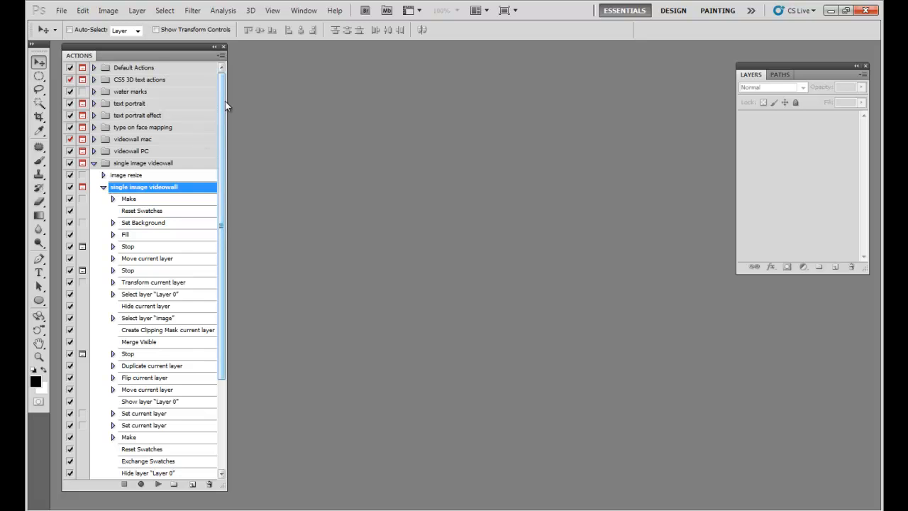
pyautogui.moveTo(222, 95); pyautogui.dragTo(236, 171)
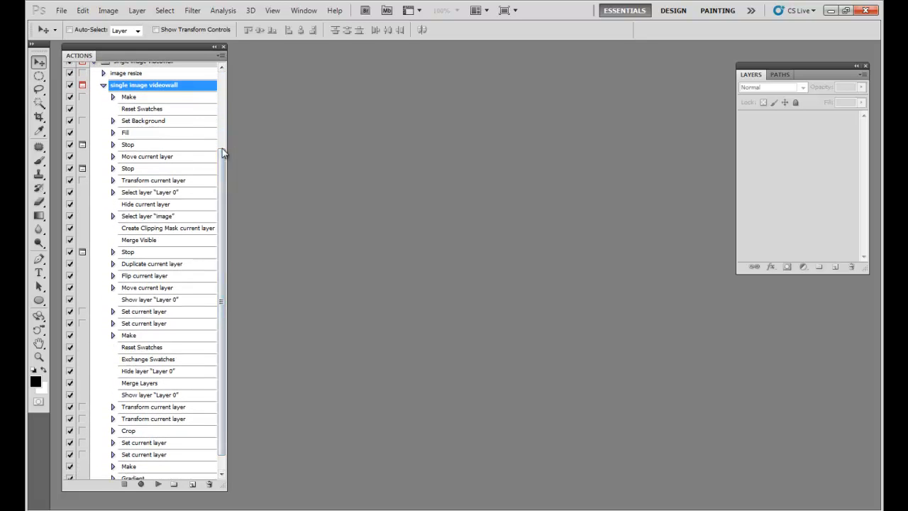
# Play the single image videowall action to its first stop and place the clipping mask template file in the document.
pyautogui.click(159, 485)
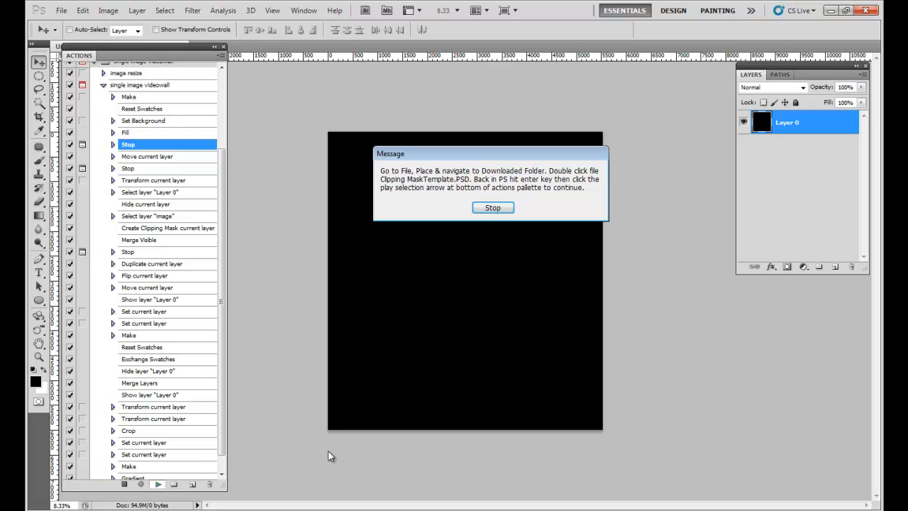
pyautogui.click(492, 208)
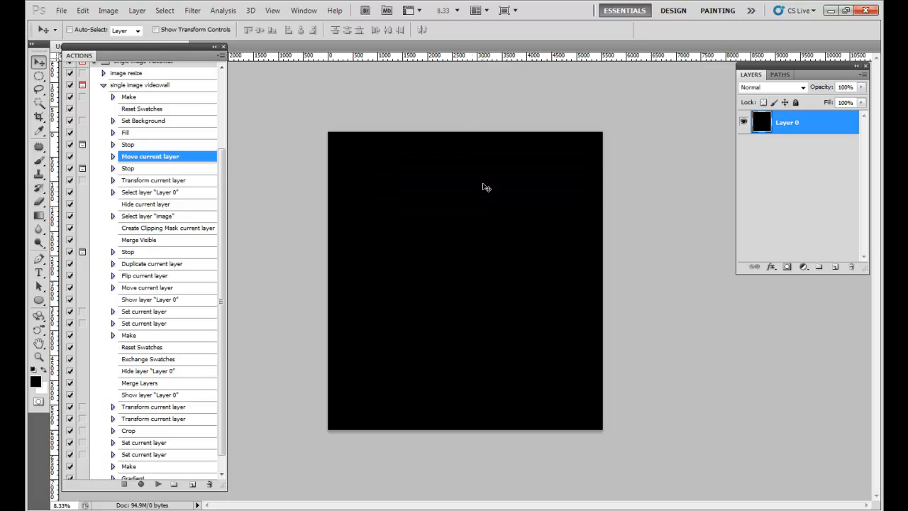
pyautogui.click(63, 11)
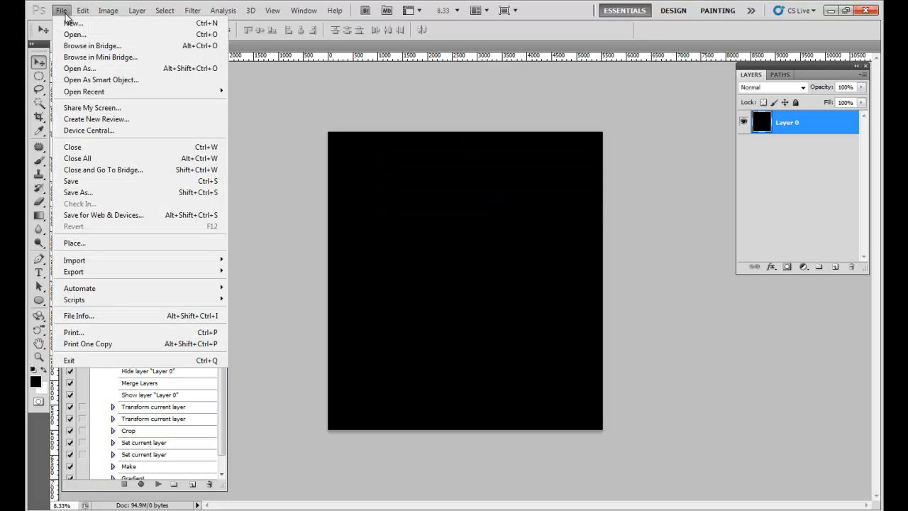
pyautogui.click(73, 244)
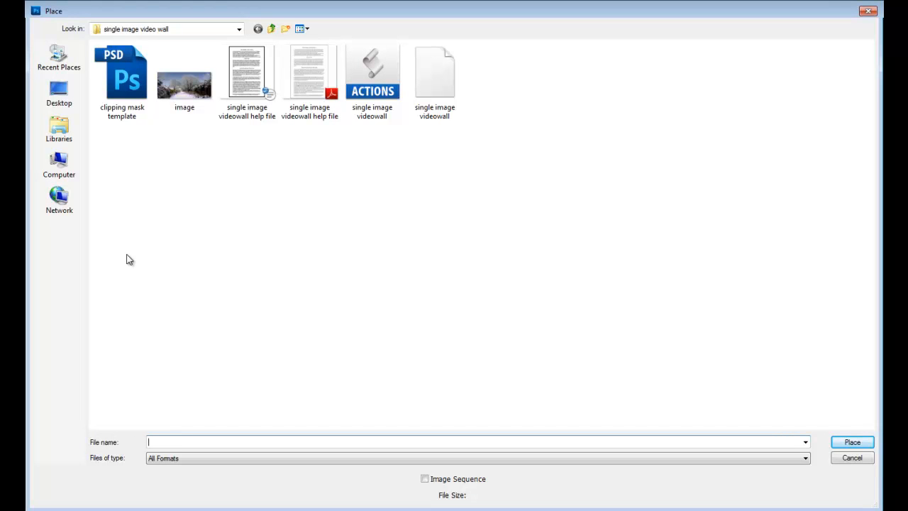
pyautogui.doubleClick(127, 83)
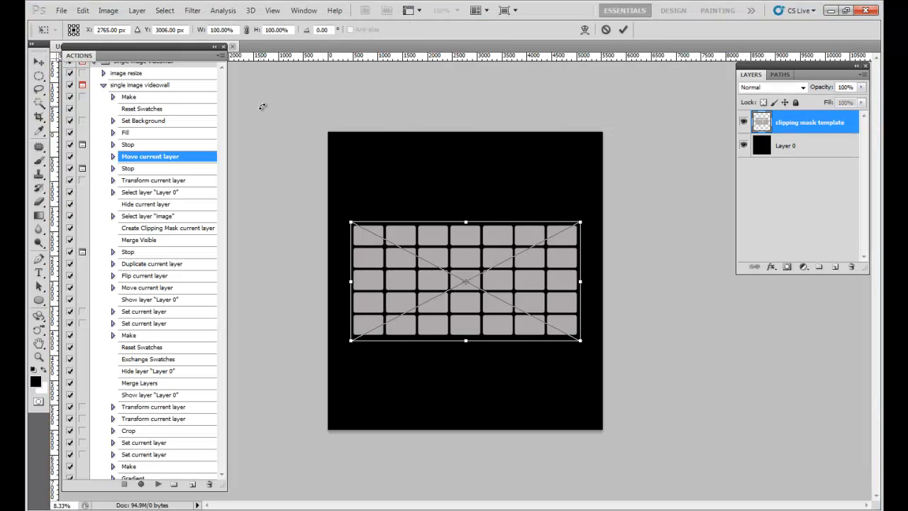
pyautogui.press('Return')
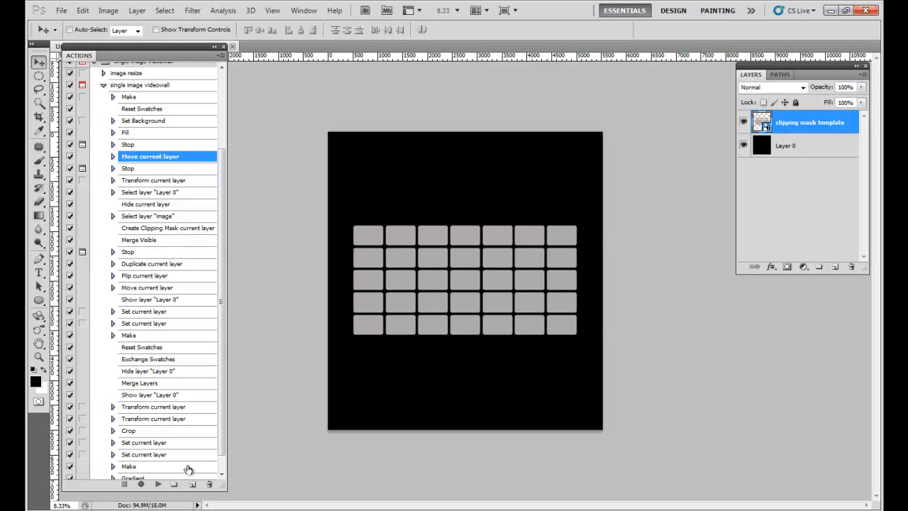
# Continue the action to its next stop and place the file named image in the document.
pyautogui.click(158, 485)
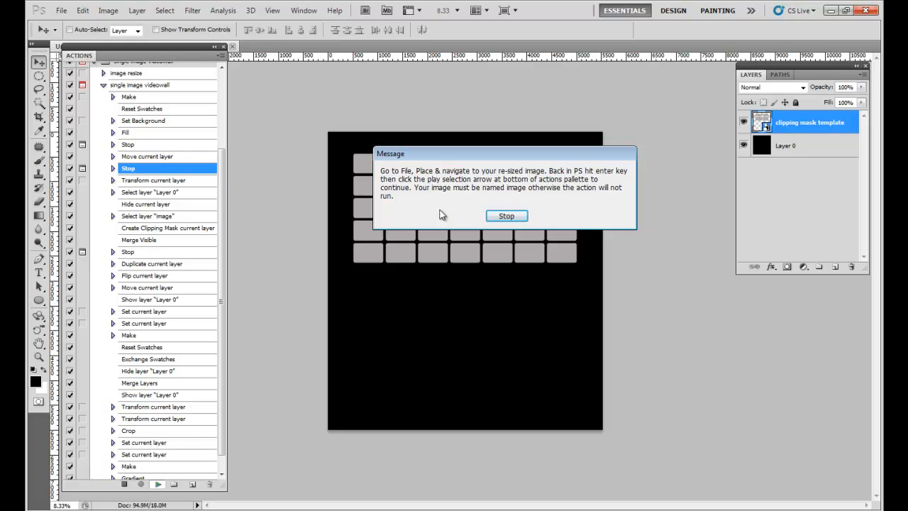
pyautogui.click(501, 216)
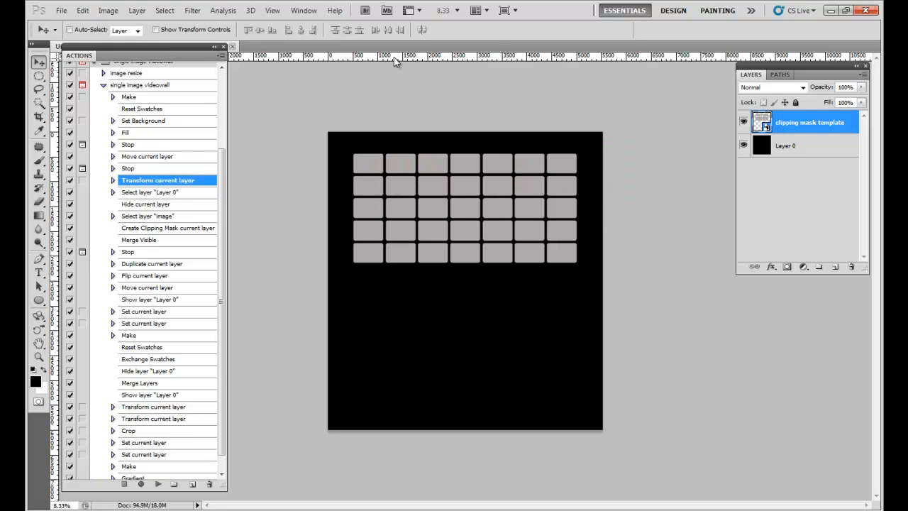
pyautogui.click(62, 11)
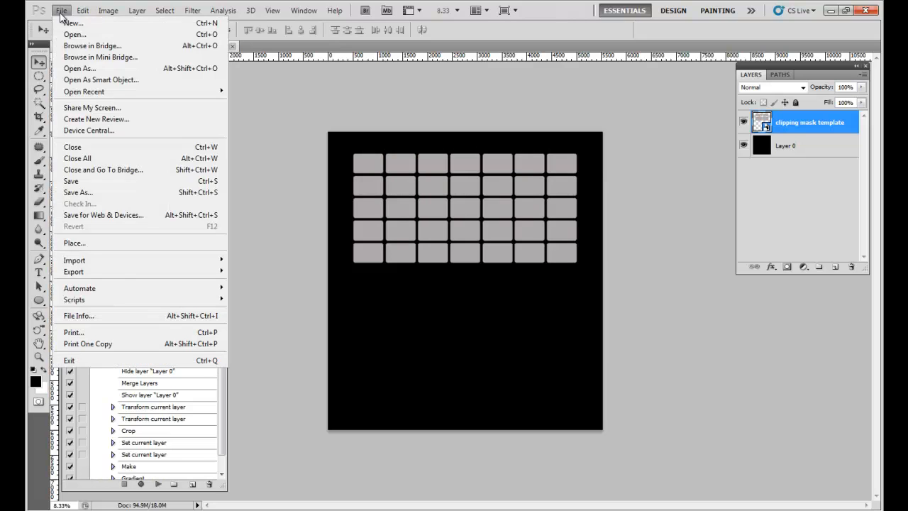
pyautogui.click(72, 244)
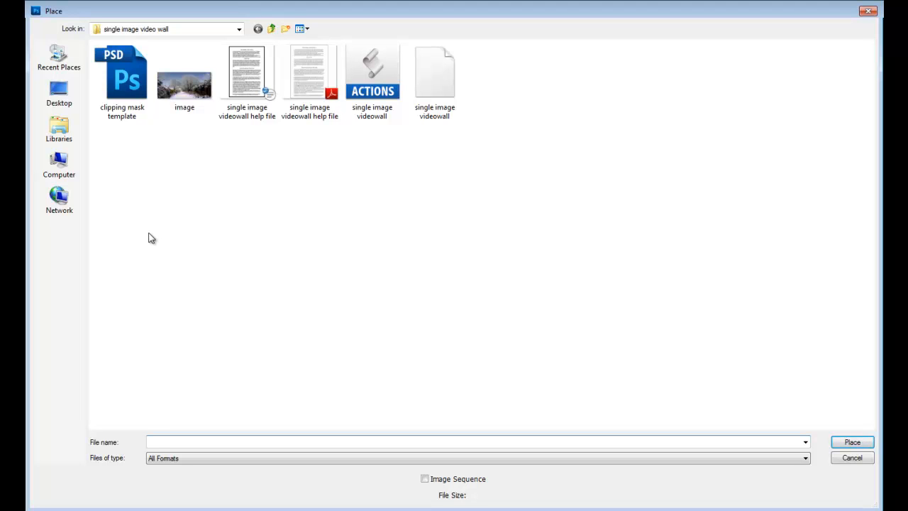
pyautogui.doubleClick(179, 91)
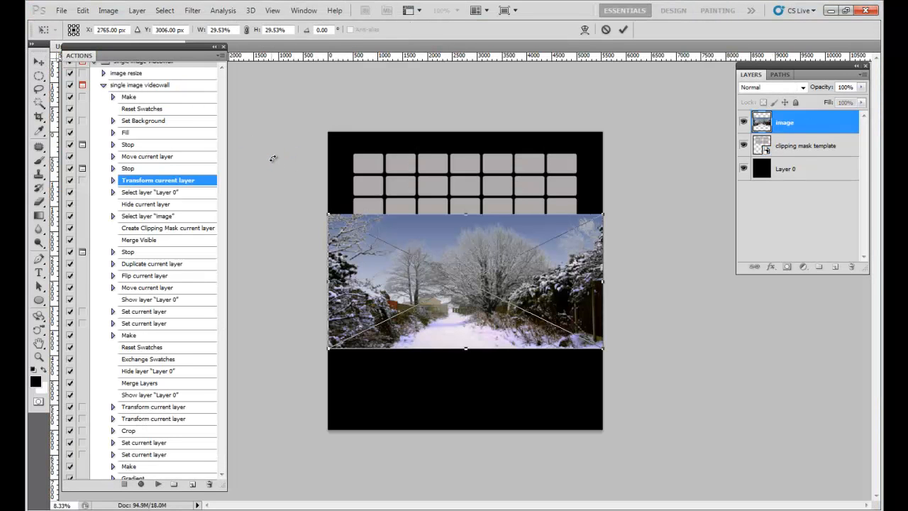
pyautogui.press('Return')
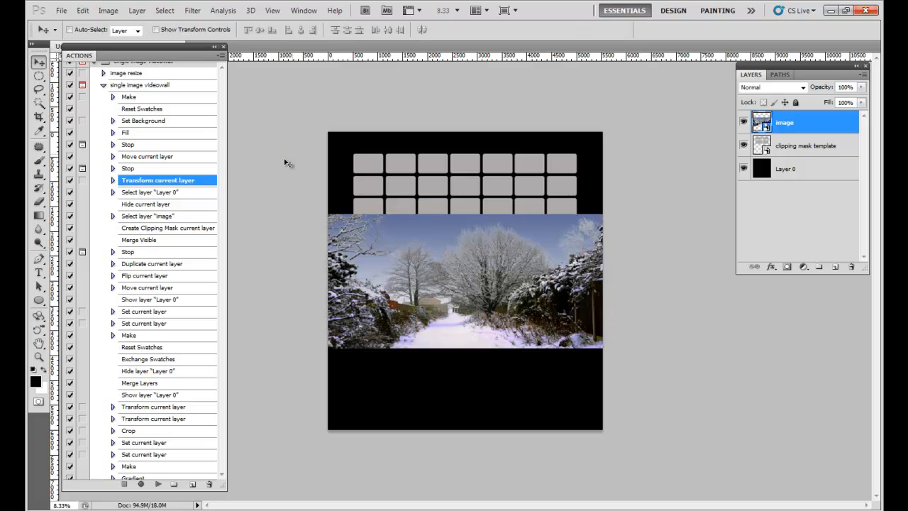
# Continue the action to its effects stop and add a Bevel and Emboss style with the preset settings to the image layer.
pyautogui.click(158, 485)
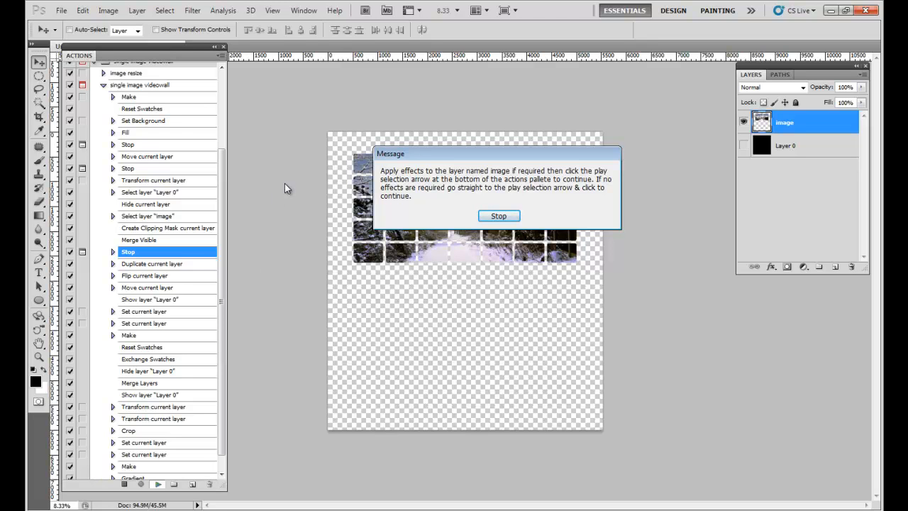
pyautogui.click(497, 217)
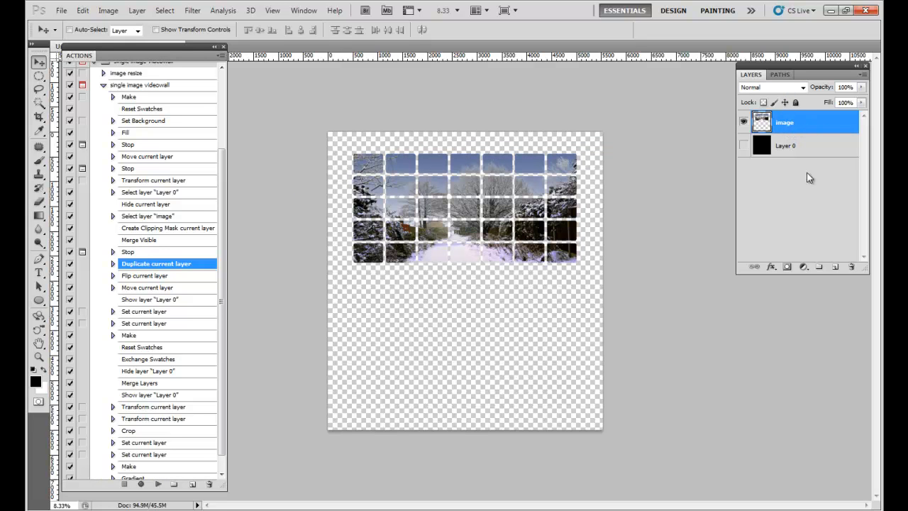
pyautogui.click(770, 268)
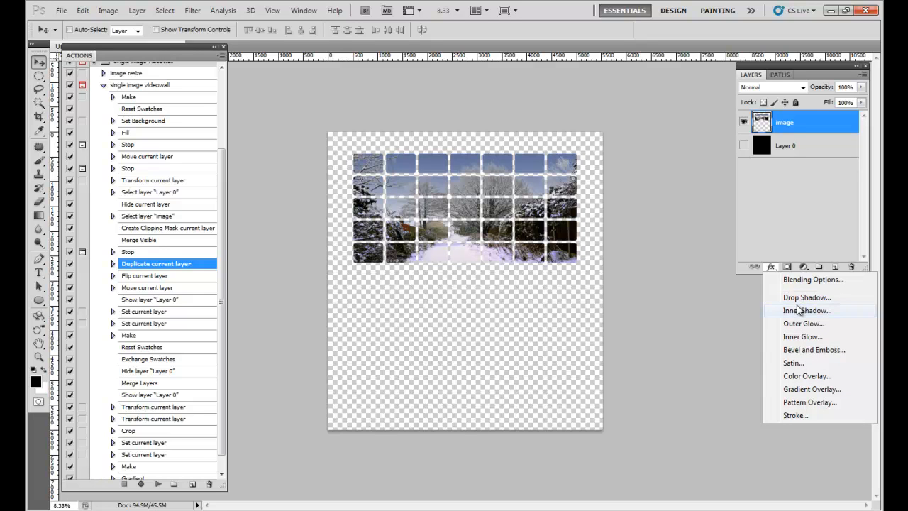
pyautogui.click(805, 350)
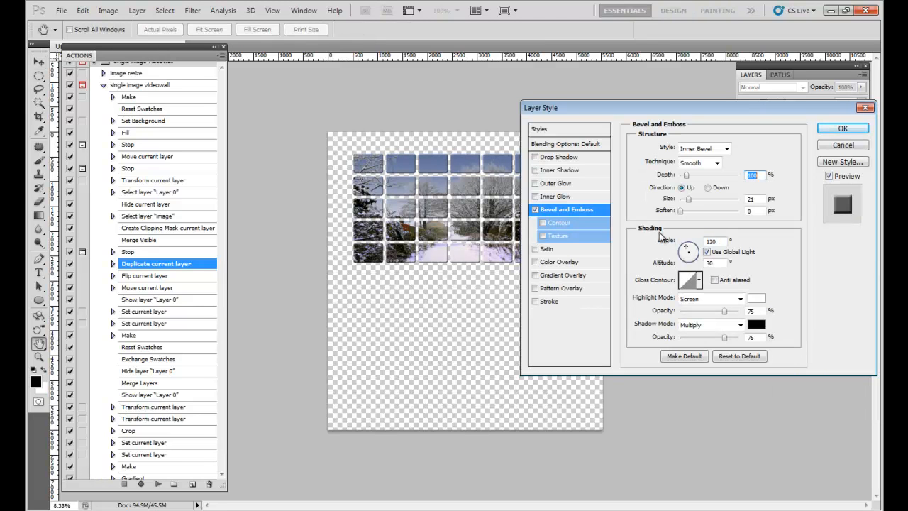
pyautogui.click(834, 128)
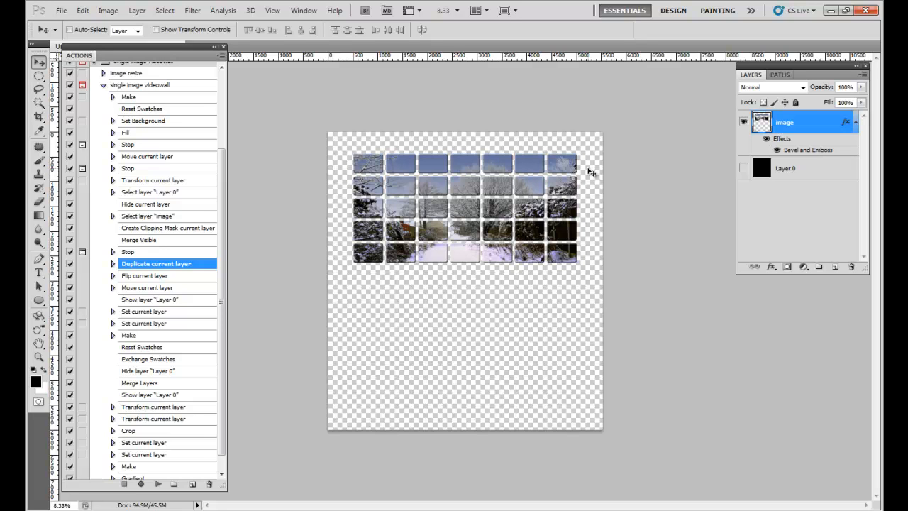
# Compare the image layer with and without its effects, collapse its effects list and look over the available layer styles.
pyautogui.click(765, 141)
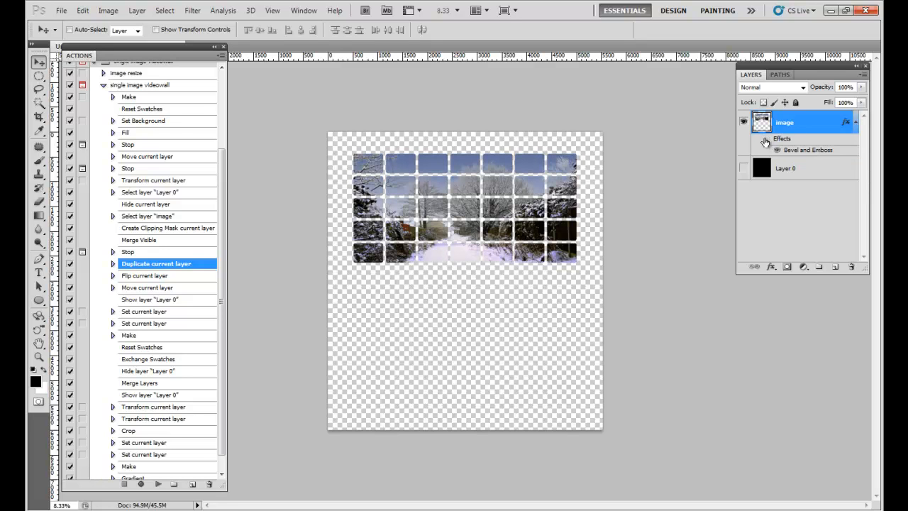
pyautogui.click(765, 141)
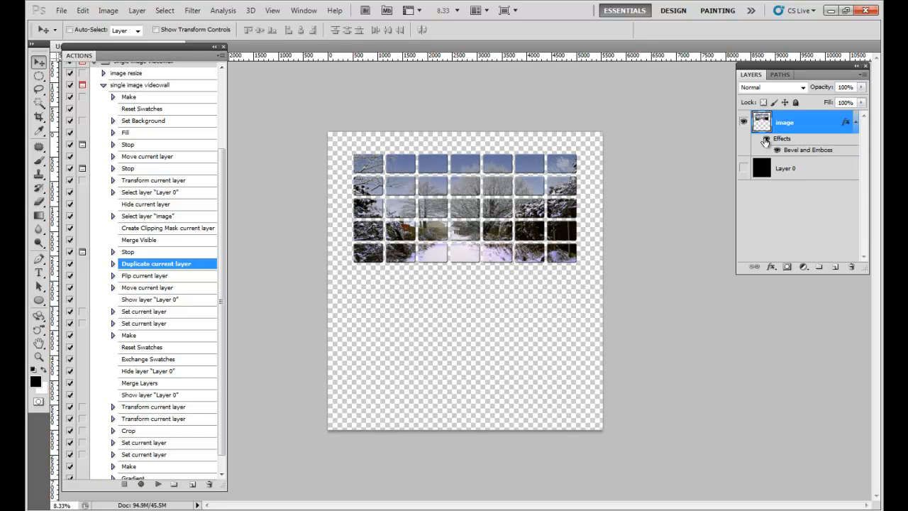
pyautogui.click(854, 124)
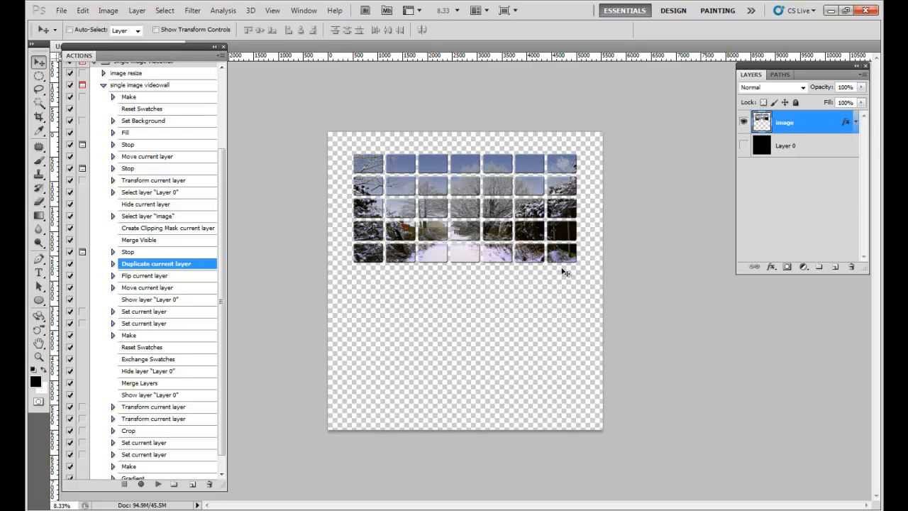
pyautogui.click(770, 267)
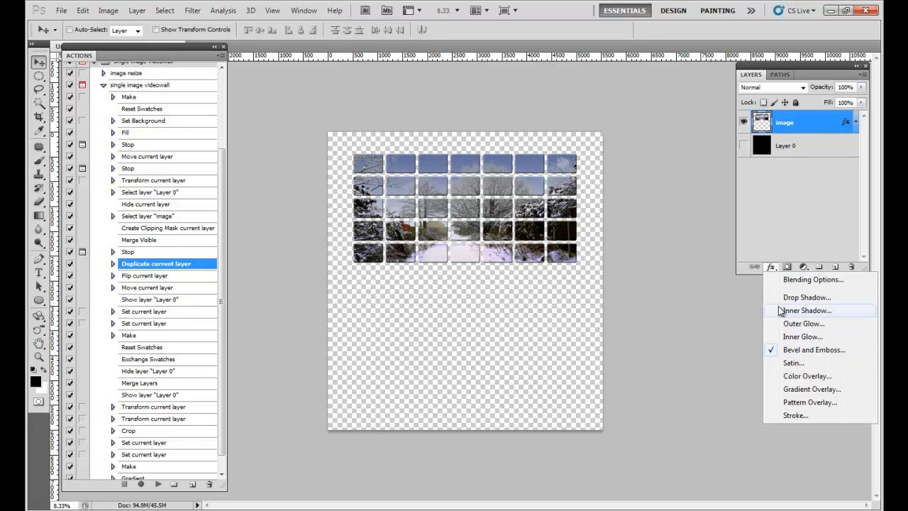
pyautogui.click(770, 268)
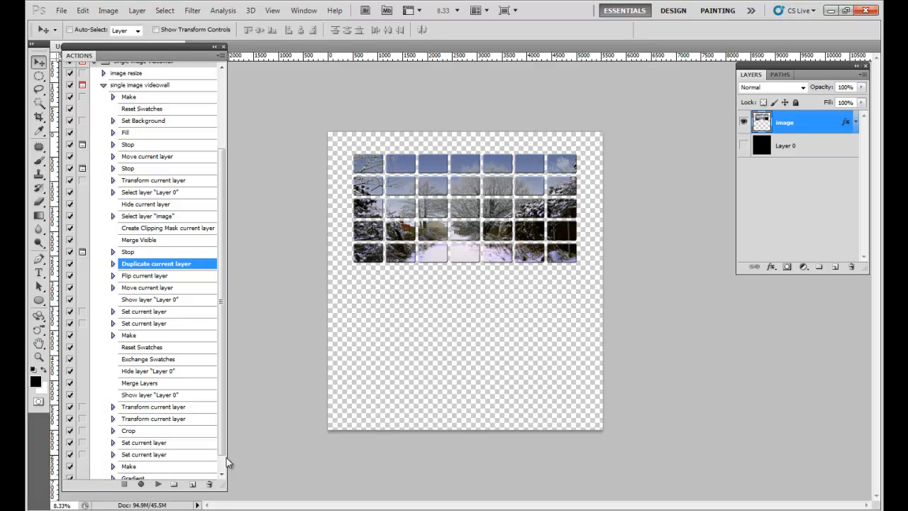
# Play the remaining commands of the single image videowall action through its final stop.
pyautogui.click(157, 485)
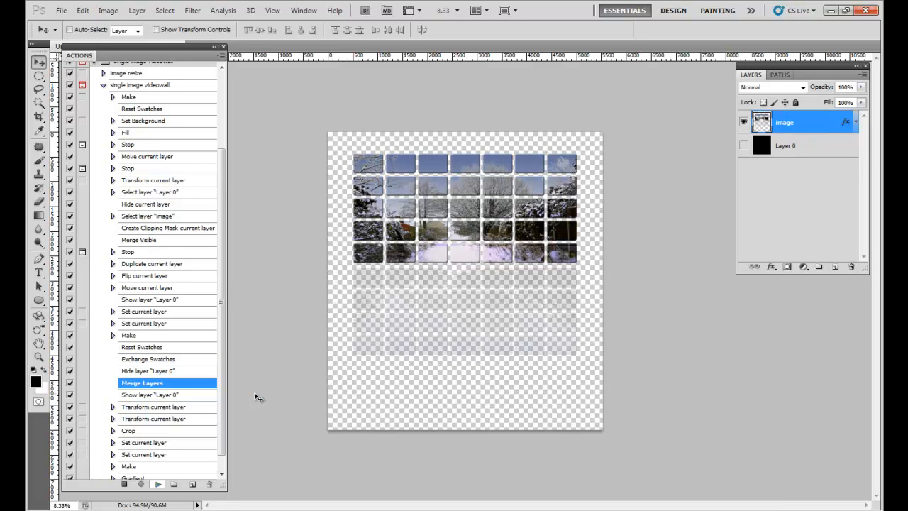
pyautogui.moveTo(222, 278); pyautogui.dragTo(227, 352)
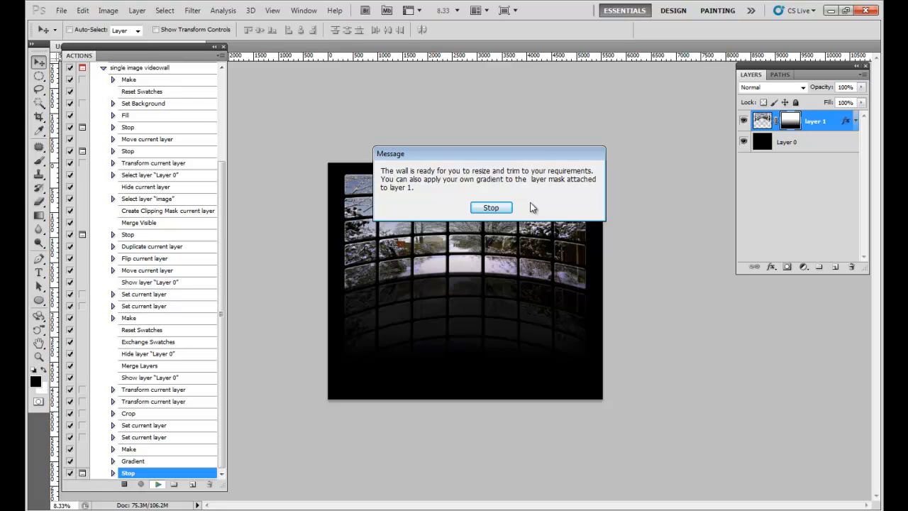
pyautogui.click(493, 208)
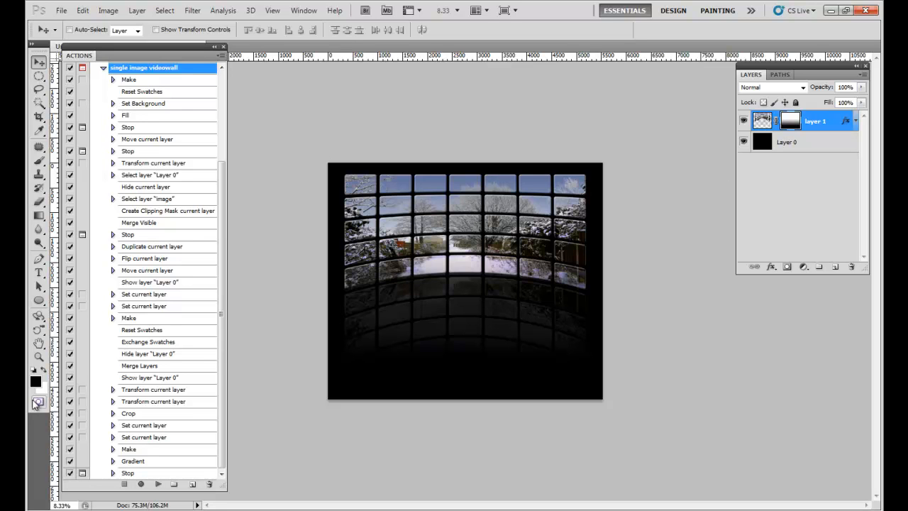
# Brush black over the reflection on layer 1's mask with the flow set to 22%.
pyautogui.click(39, 163)
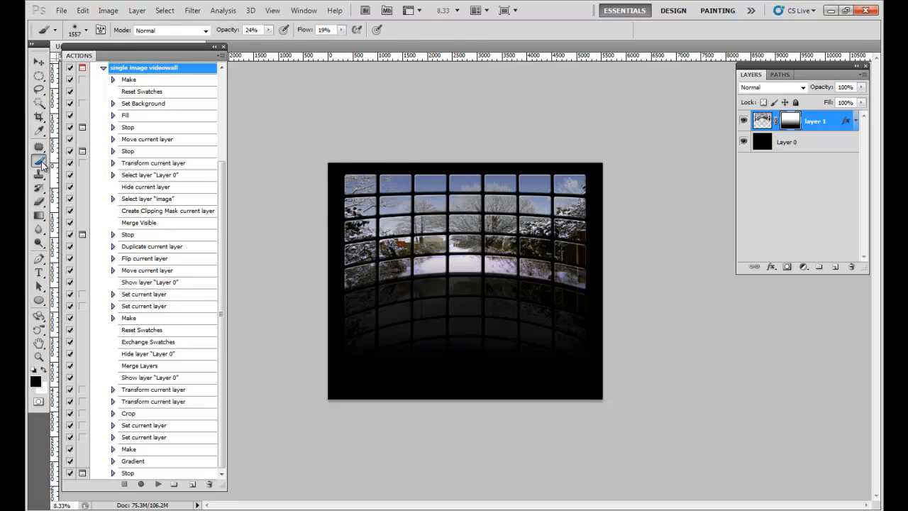
pyautogui.click(465, 252)
pyautogui.click(341, 32)
pyautogui.moveTo(342, 43); pyautogui.dragTo(345, 44)
pyautogui.click(342, 32)
pyautogui.click(787, 125)
pyautogui.moveTo(476, 372)
pyautogui.mouseDown()
pyautogui.moveTo(479, 347)
pyautogui.moveTo(444, 336)
pyautogui.moveTo(401, 345)
pyautogui.moveTo(535, 363)
pyautogui.moveTo(470, 342)
pyautogui.moveTo(429, 346)
pyautogui.moveTo(507, 341)
pyautogui.moveTo(429, 339)
pyautogui.mouseUp()
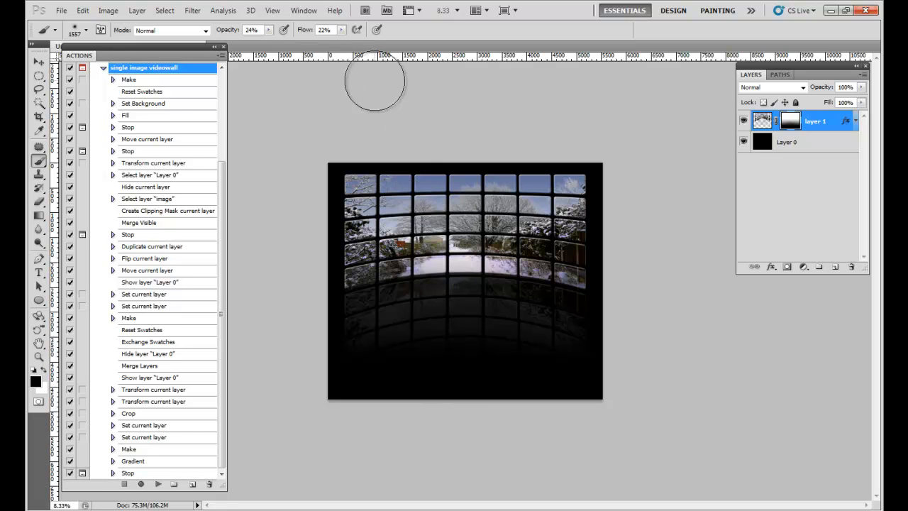
# Set the brush to 93% flow and 94% opacity, and paint out the reflection below the wall on layer 1's mask.
pyautogui.click(341, 31)
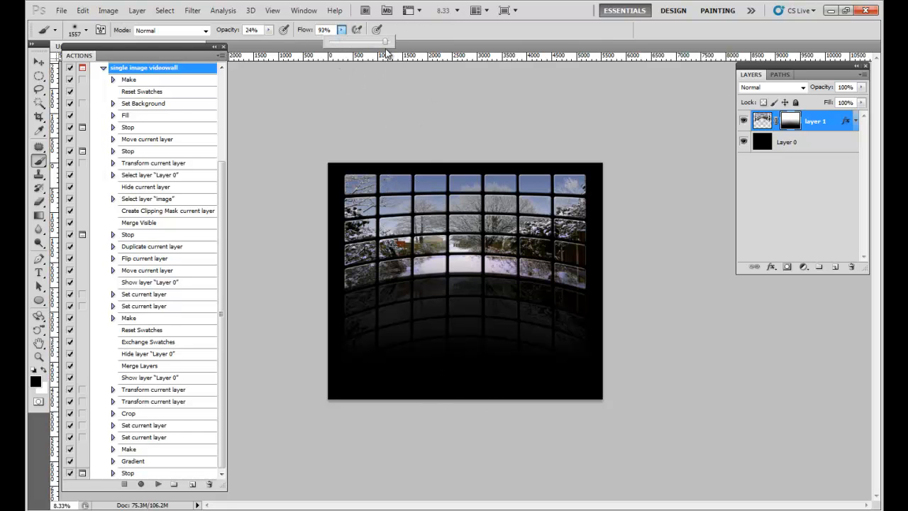
pyautogui.click(268, 31)
pyautogui.moveTo(270, 45); pyautogui.dragTo(314, 45)
pyautogui.click(489, 347)
pyautogui.moveTo(335, 354)
pyautogui.mouseDown()
pyautogui.moveTo(402, 337)
pyautogui.moveTo(521, 346)
pyautogui.moveTo(592, 390)
pyautogui.moveTo(592, 369)
pyautogui.moveTo(529, 345)
pyautogui.moveTo(466, 339)
pyautogui.moveTo(396, 346)
pyautogui.moveTo(366, 362)
pyautogui.moveTo(328, 330)
pyautogui.mouseUp()
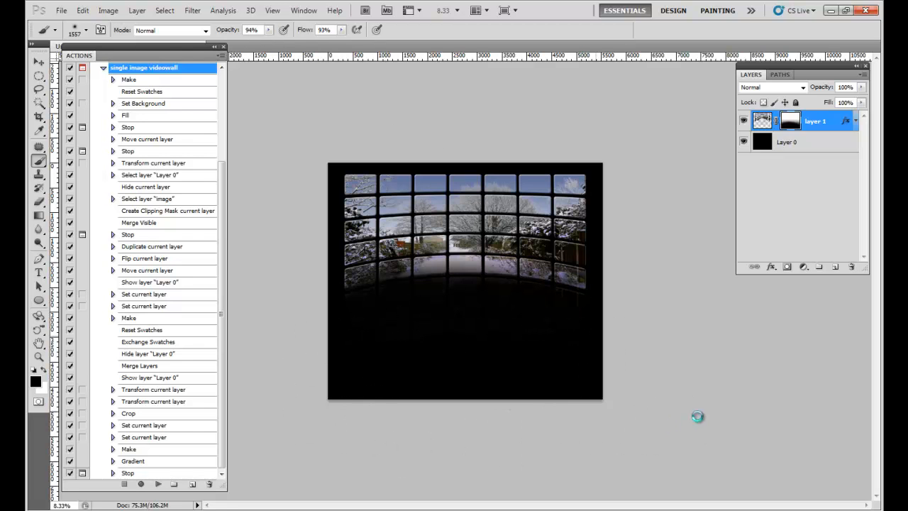
pyautogui.click(40, 64)
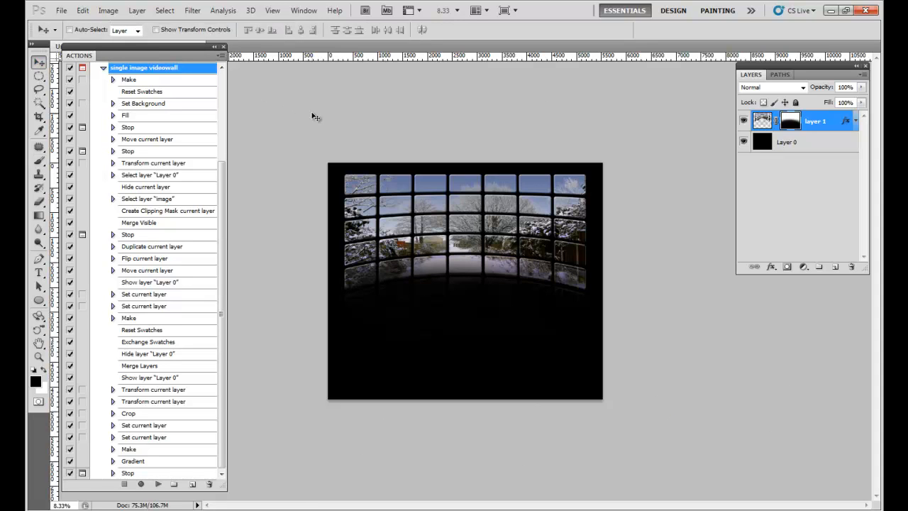